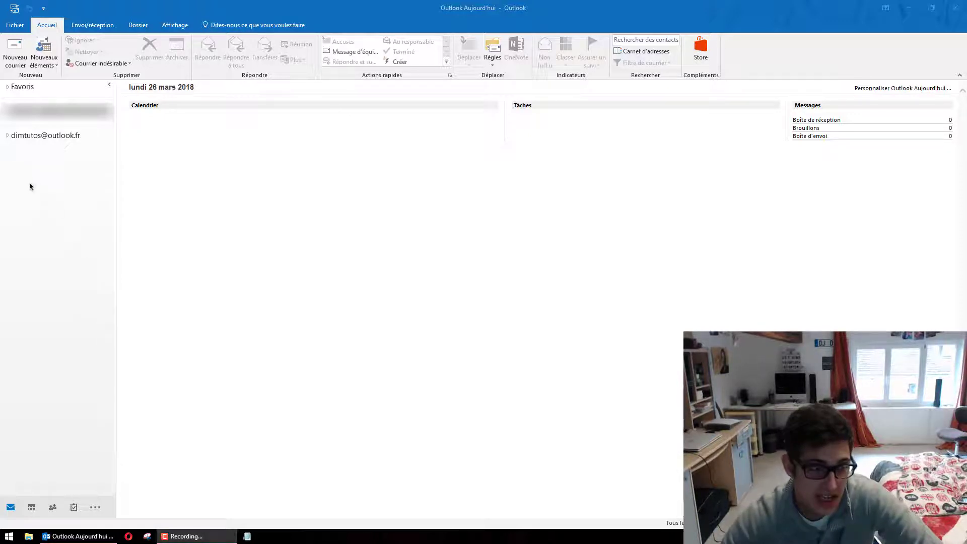
# Expand the Outlook account's folder list and display its inbox
pyautogui.click(7, 135)
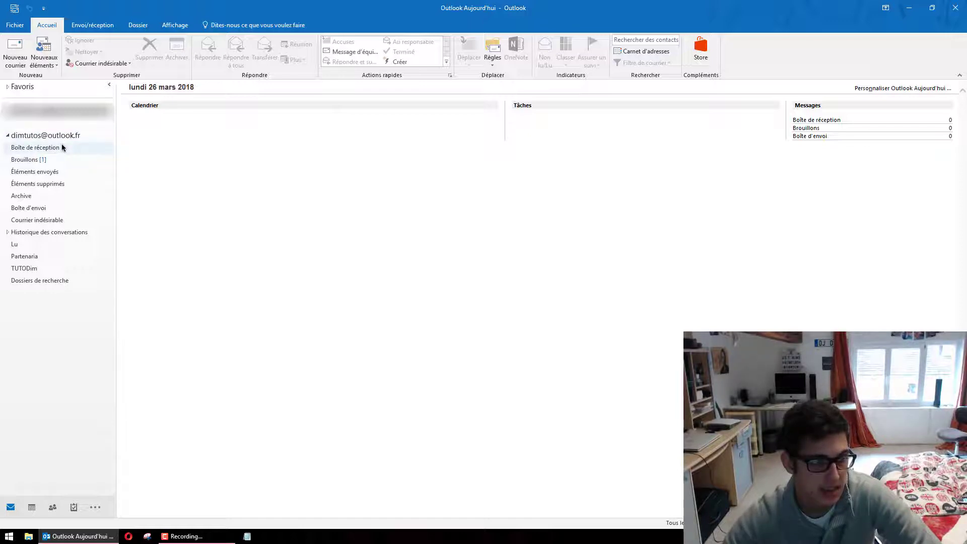
pyautogui.click(61, 147)
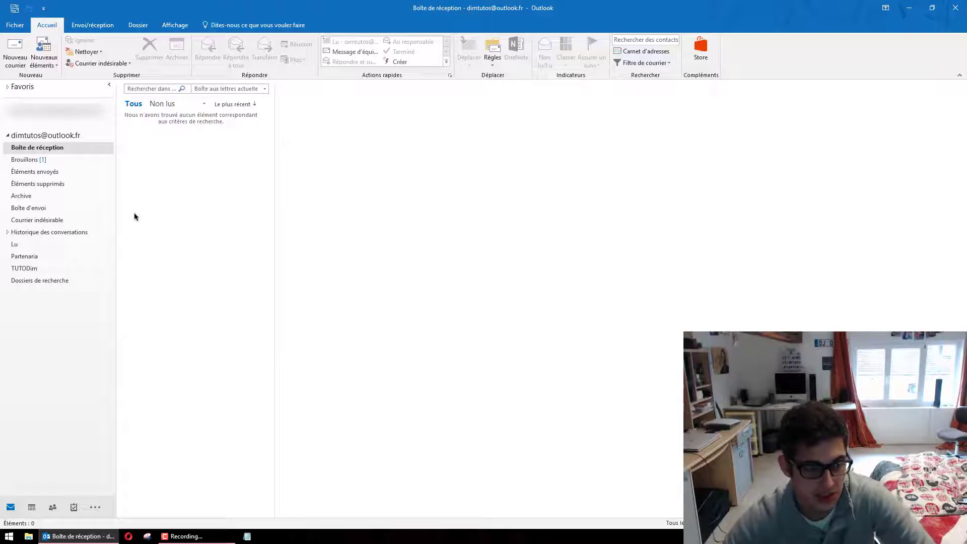
pyautogui.click(49, 261)
pyautogui.click(59, 148)
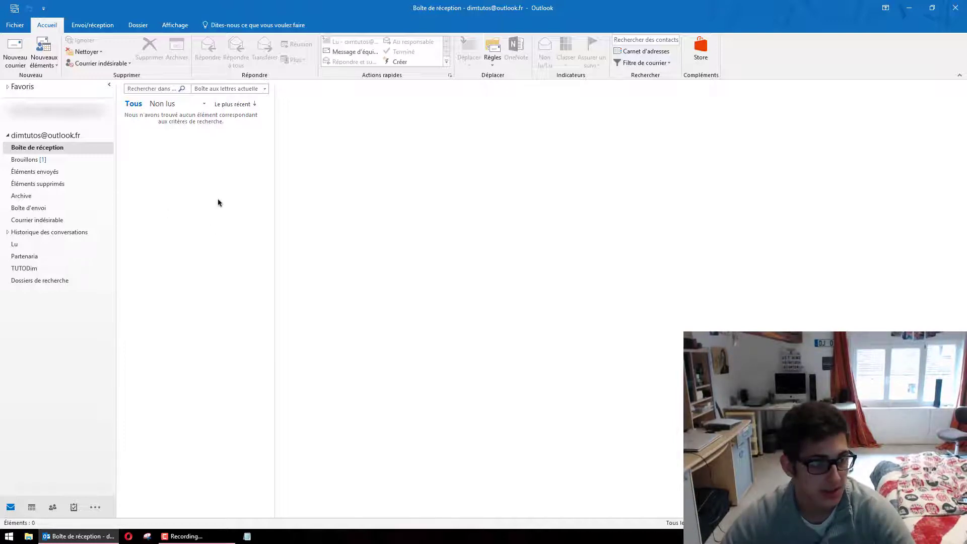
# Examine the form for adding a mail account, including its advanced option for manual configuration, and close it without adding one
pyautogui.click(15, 25)
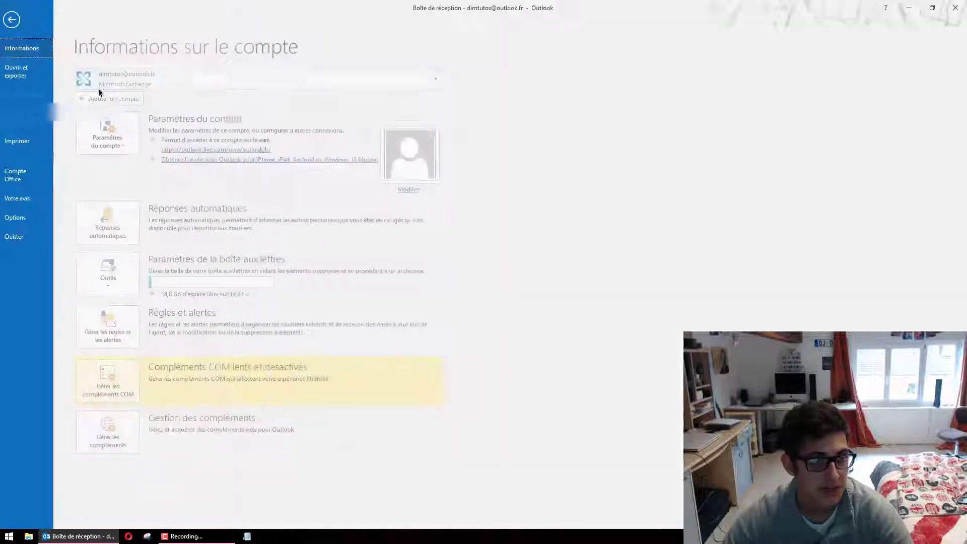
pyautogui.click(128, 98)
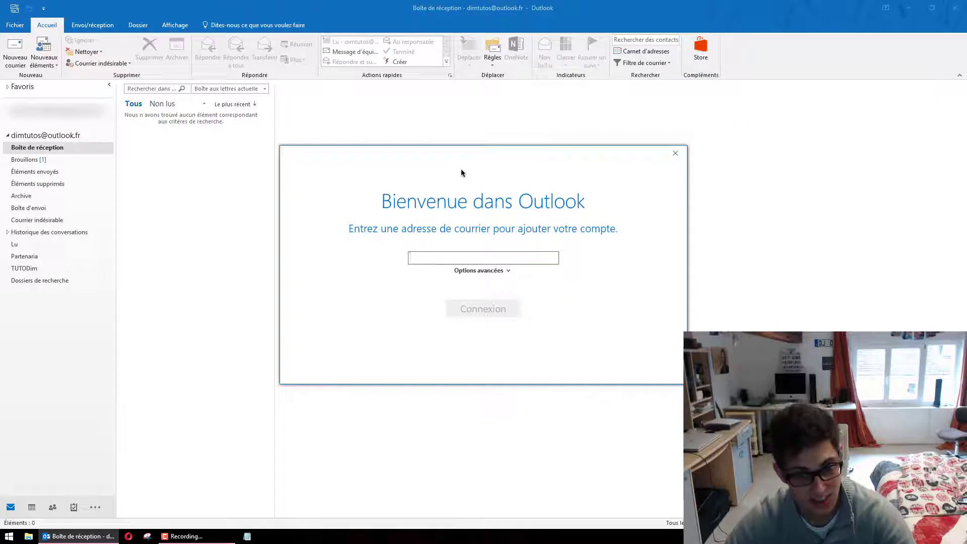
pyautogui.click(479, 270)
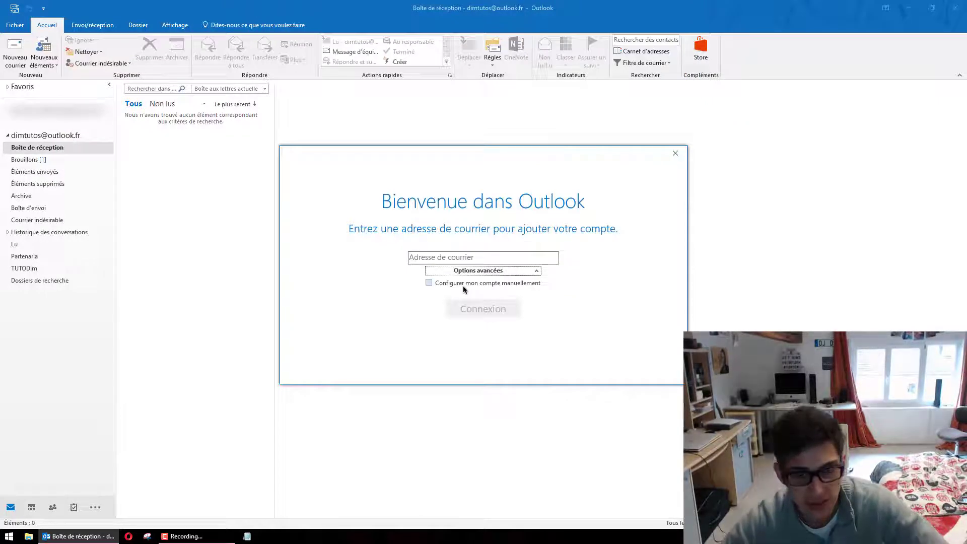
pyautogui.click(511, 284)
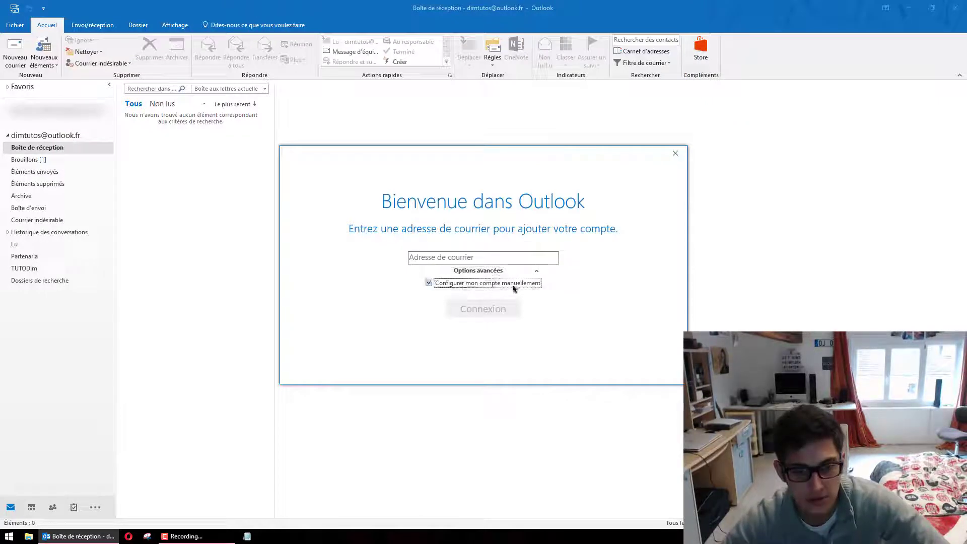
pyautogui.click(129, 536)
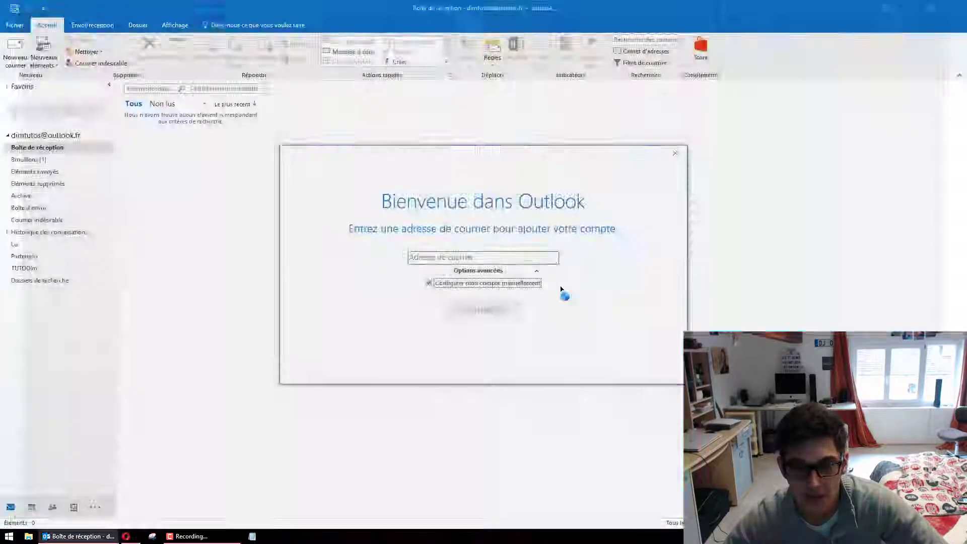
pyautogui.click(956, 7)
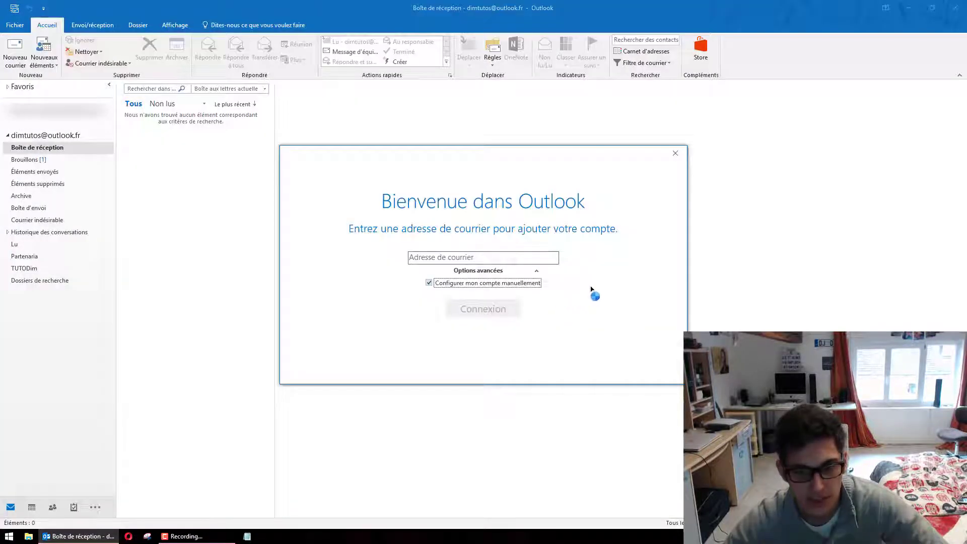
pyautogui.click(496, 253)
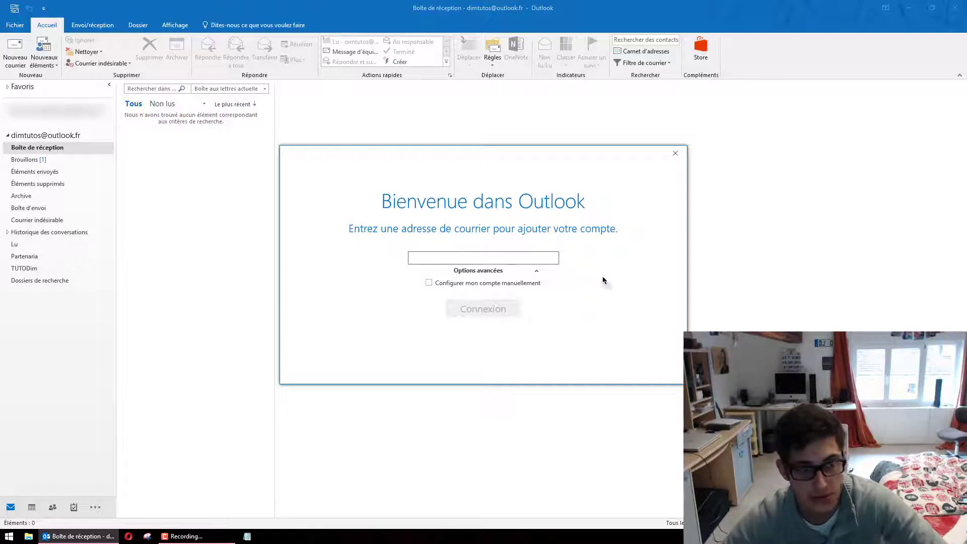
pyautogui.click(676, 153)
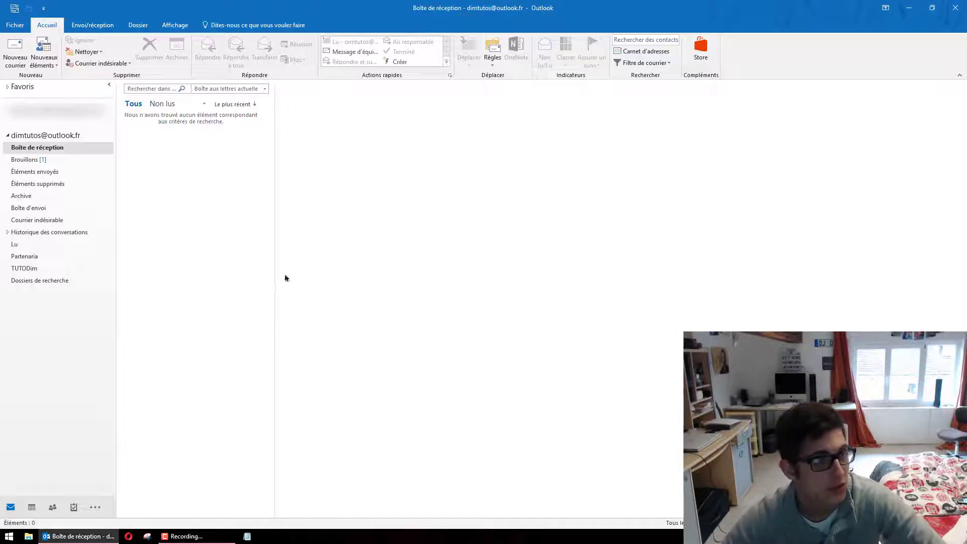
# View the blank new-contact form and the address book, closing each without changes
pyautogui.click(43, 57)
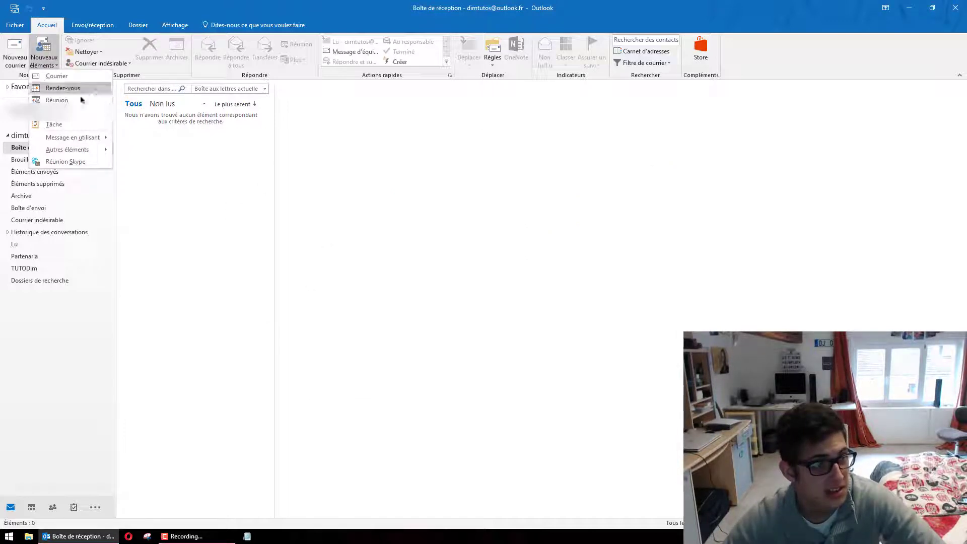
pyautogui.click(75, 124)
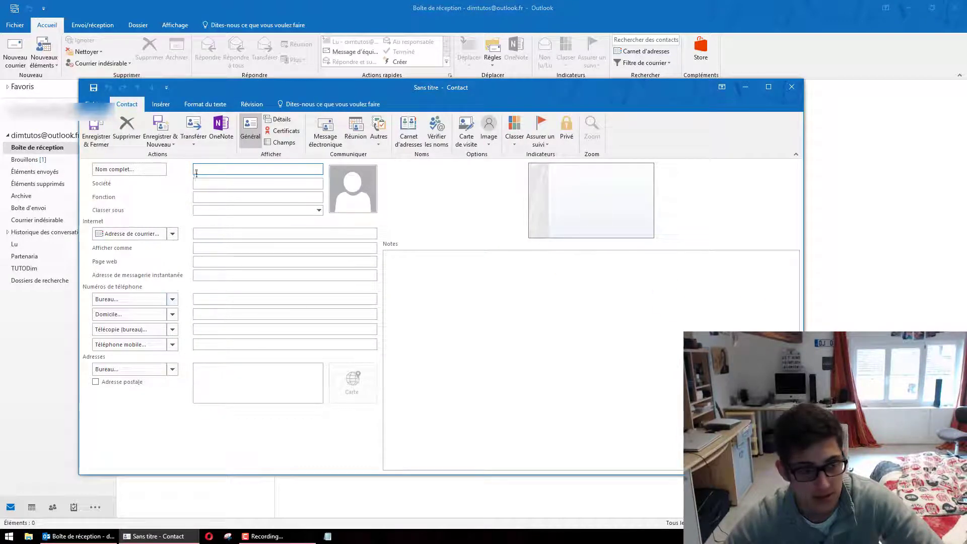
pyautogui.click(791, 87)
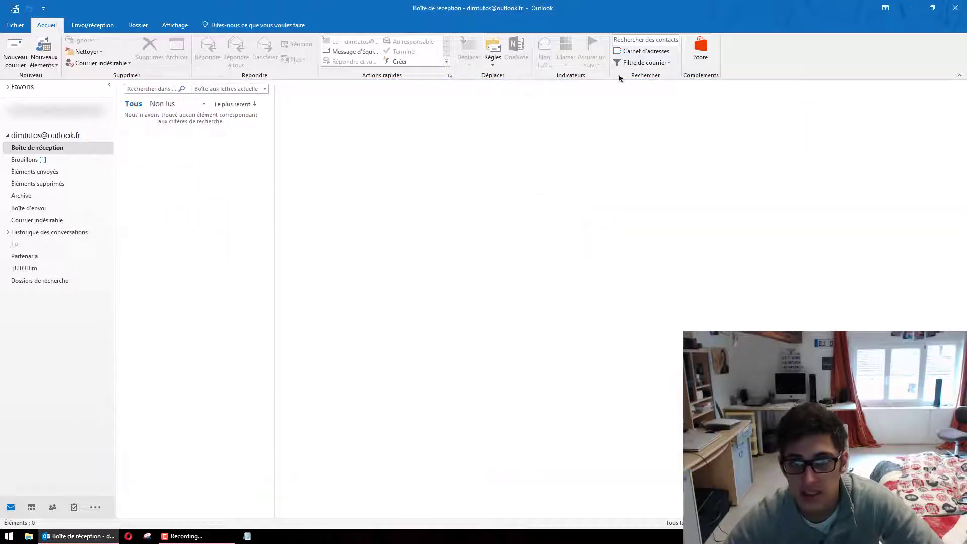
pyautogui.click(642, 51)
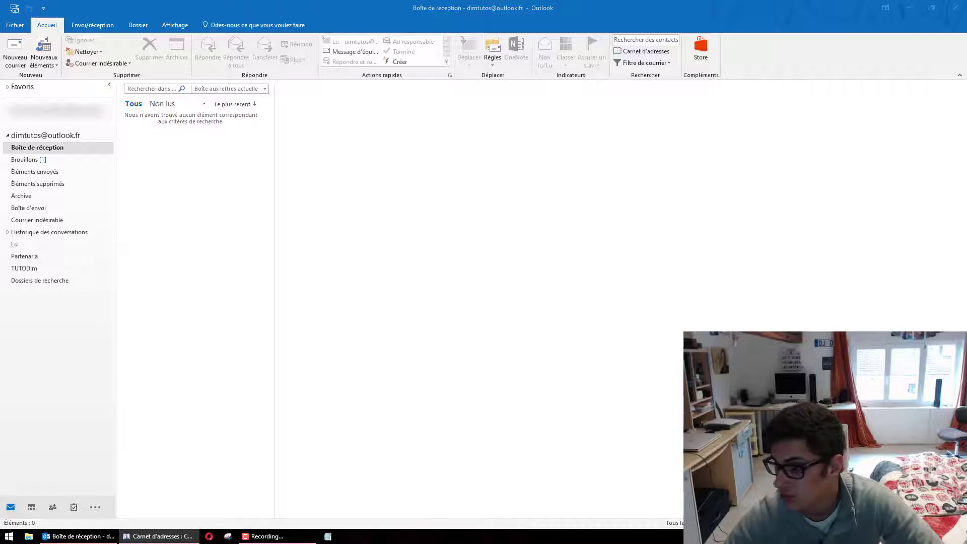
pyautogui.hotkey('alt', 'F4')
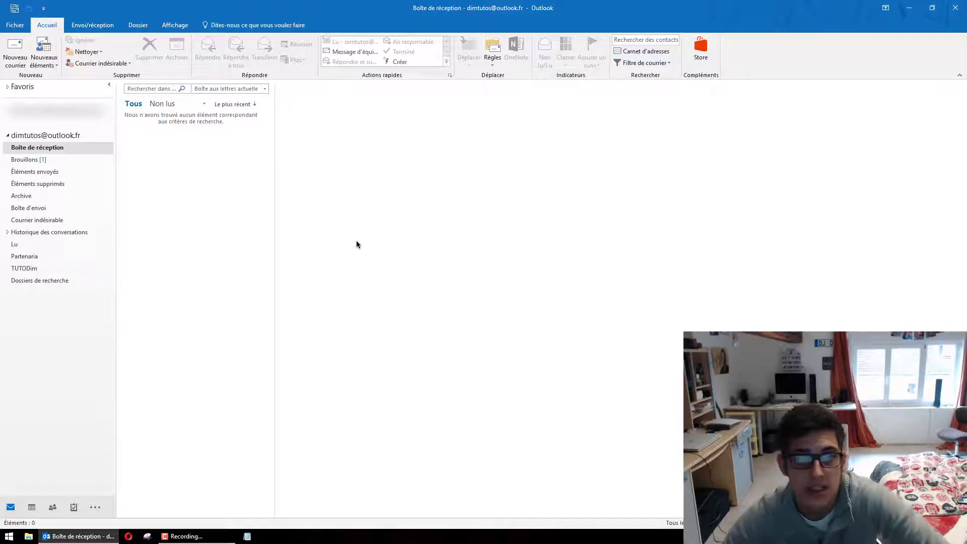
# Open the rules and alerts manager and display the mail rules of the other account's inbox
pyautogui.click(493, 58)
pyautogui.click(513, 90)
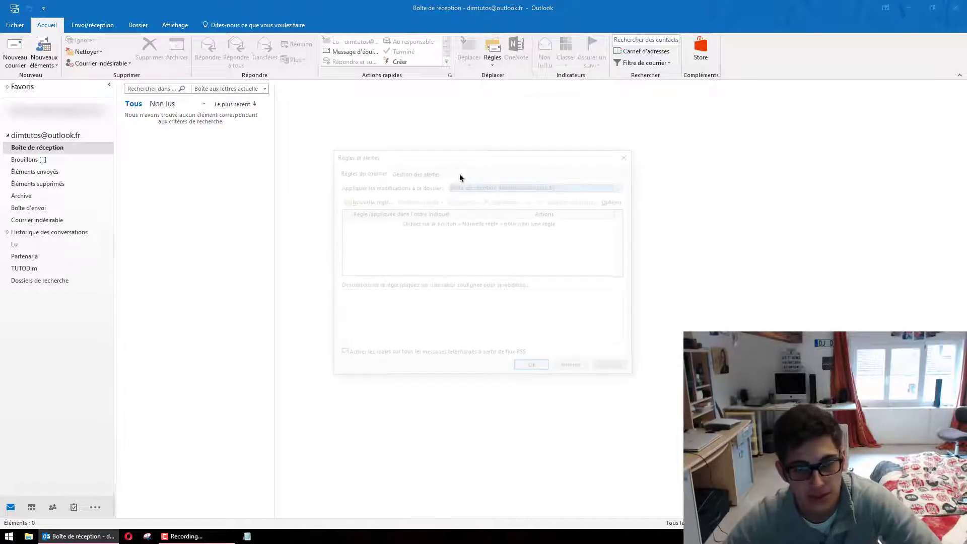
pyautogui.click(427, 173)
pyautogui.click(379, 173)
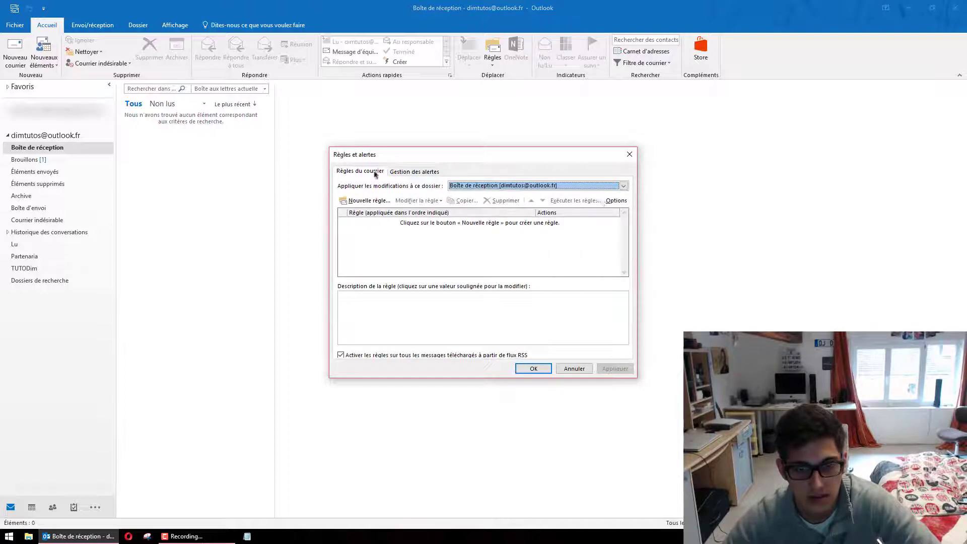
pyautogui.click(574, 187)
pyautogui.click(528, 201)
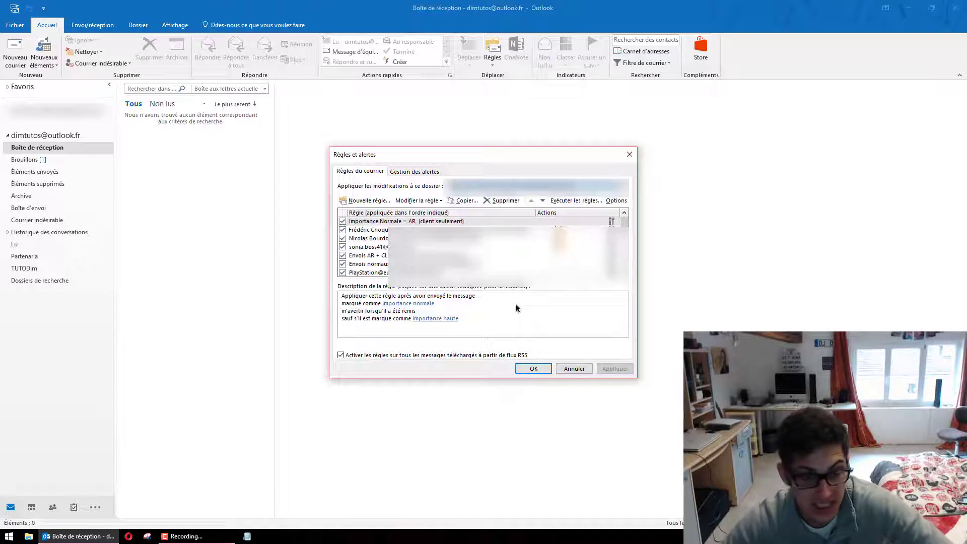
# Examine the descriptions of the high-importance receipt rule and the rule that files certain senders' messages in the PI41 folder
pyautogui.click(374, 255)
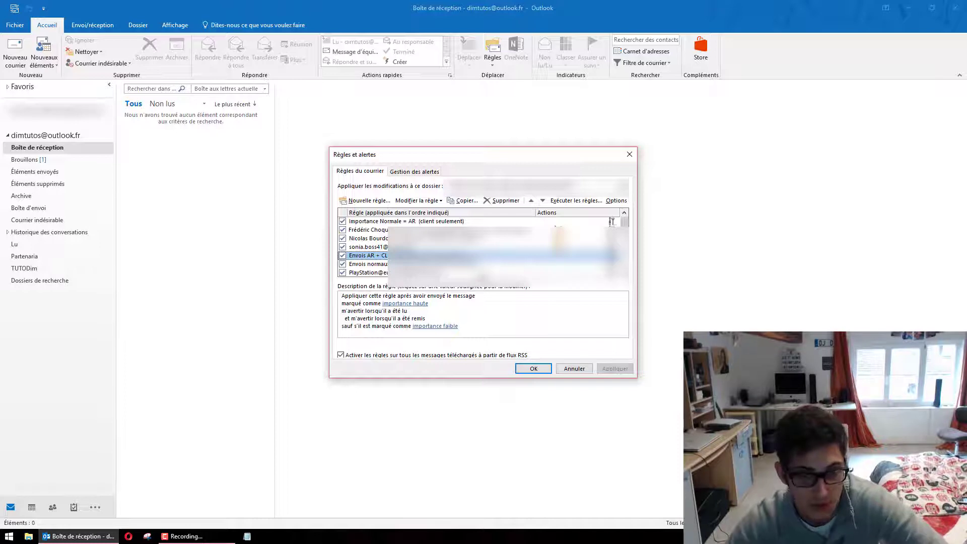
pyautogui.scroll(-1, 489, 275)
pyautogui.scroll(1, 557, 222)
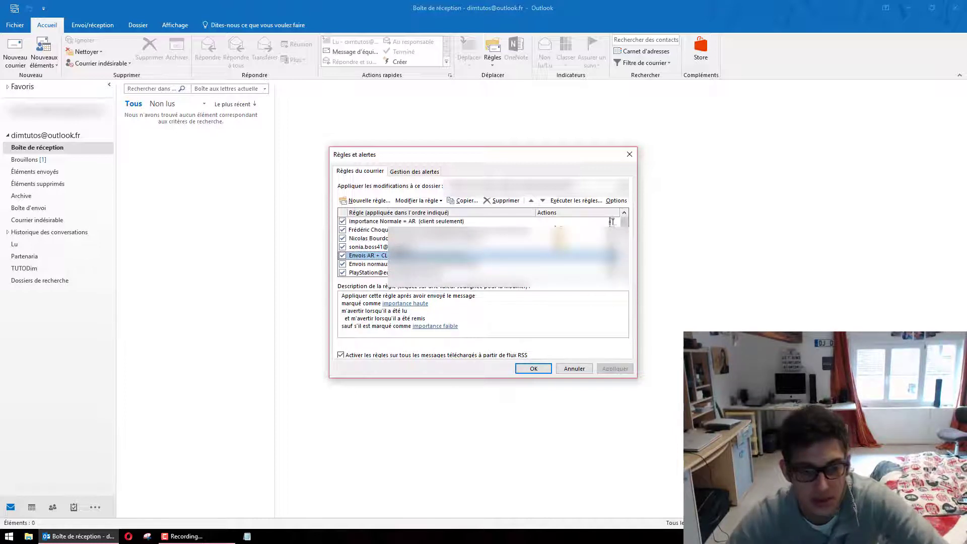
pyautogui.click(368, 230)
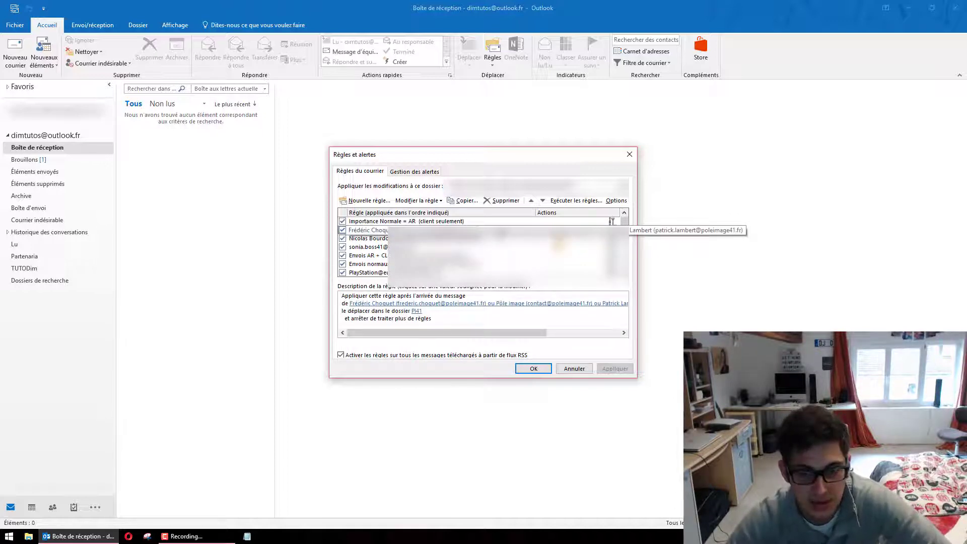
pyautogui.click(487, 333)
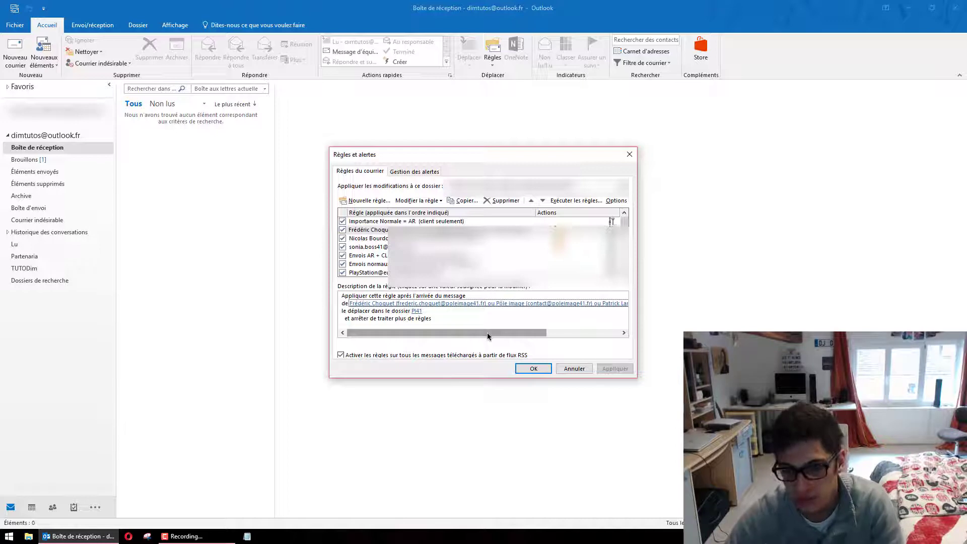
# View the alert management settings, return to the mail rules, and close the manager without saving
pyautogui.click(395, 171)
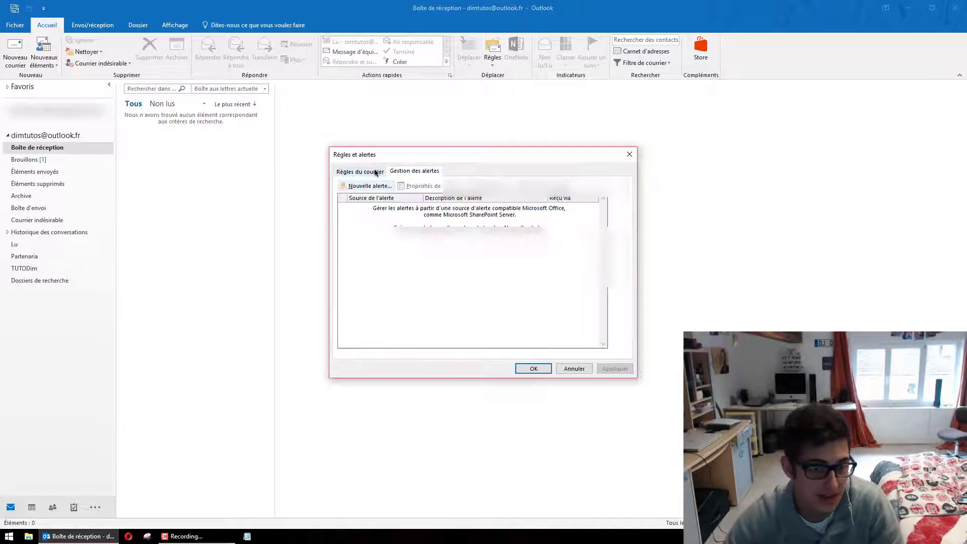
pyautogui.click(375, 172)
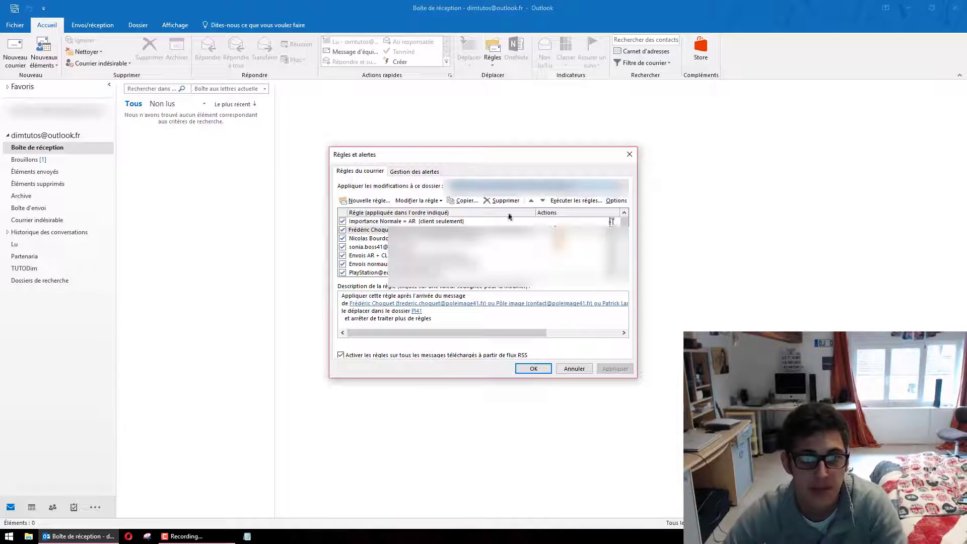
pyautogui.click(560, 370)
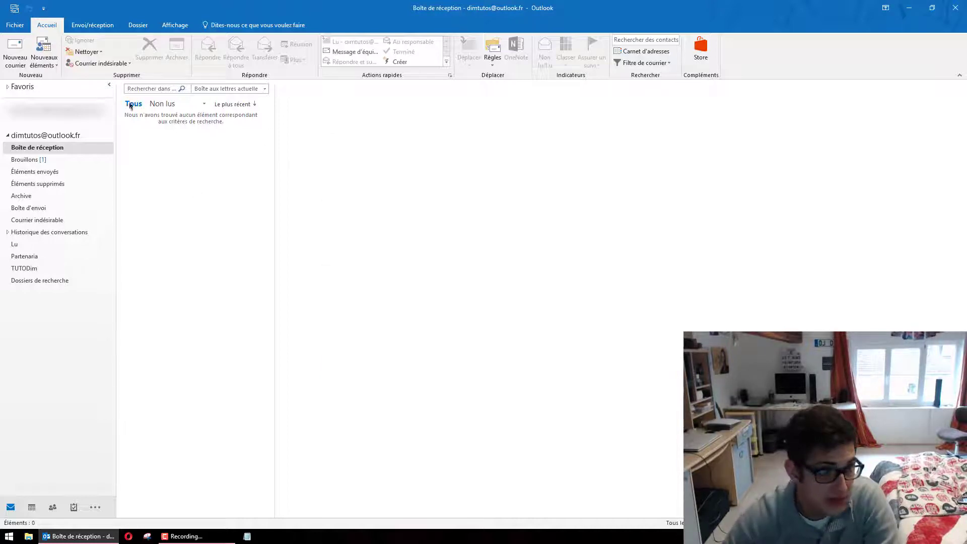
# Review the commands available for sending and receiving, folders and display, and return to the home commands
pyautogui.click(108, 22)
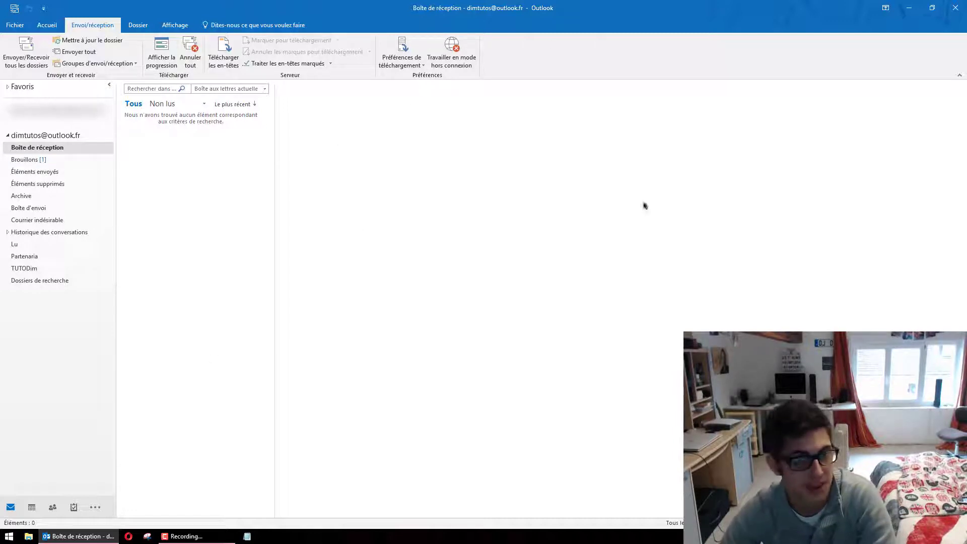
pyautogui.click(149, 26)
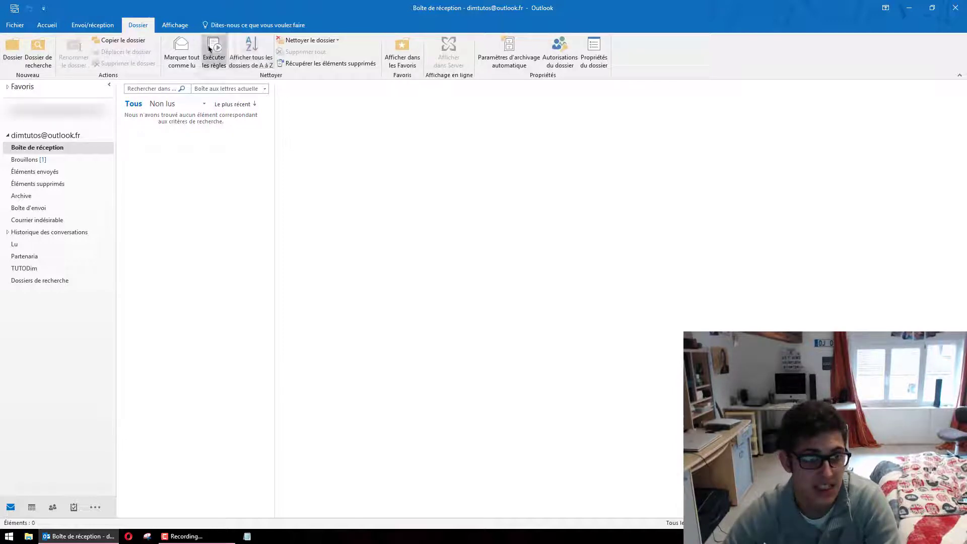
pyautogui.click(175, 25)
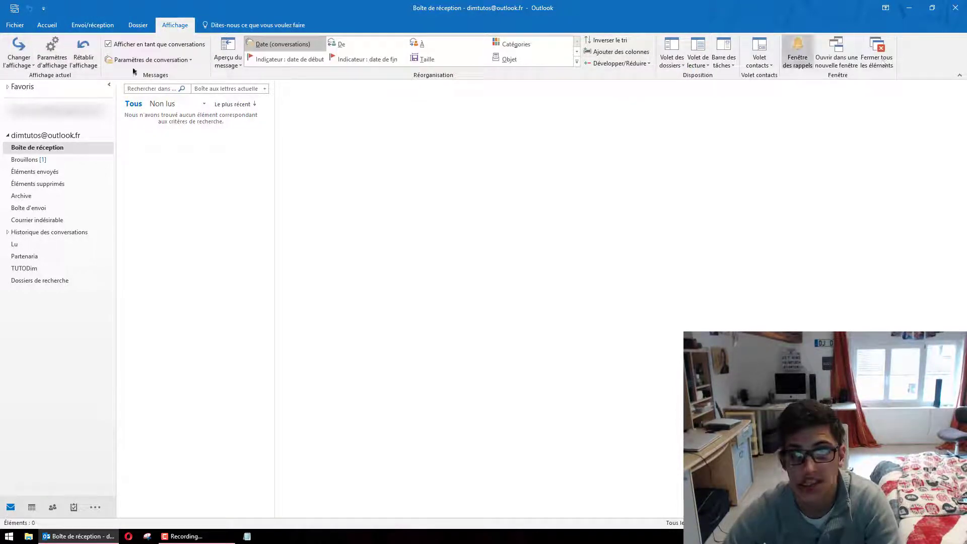
pyautogui.click(47, 25)
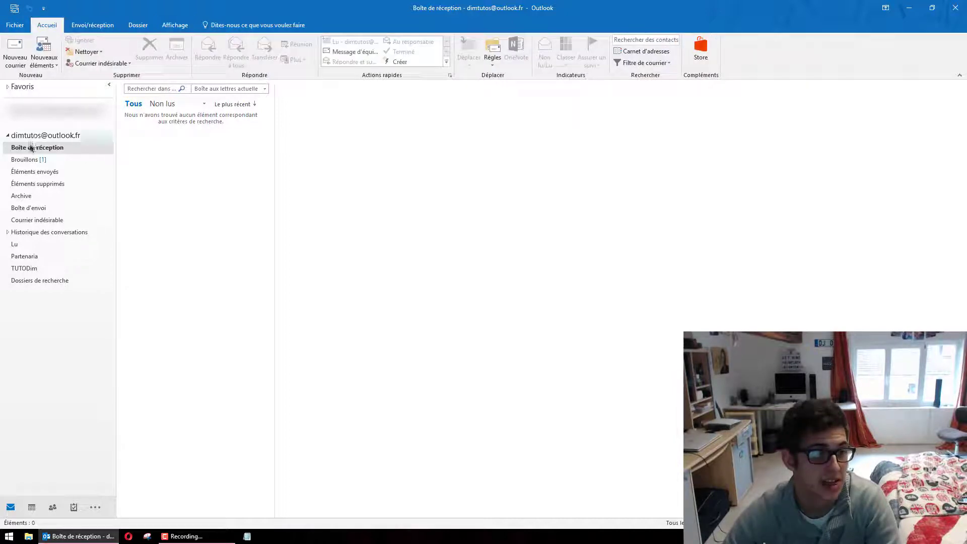
# Read the draft message "Faire son rendu C4D." in its own window, close it and return to the inbox
pyautogui.click(50, 160)
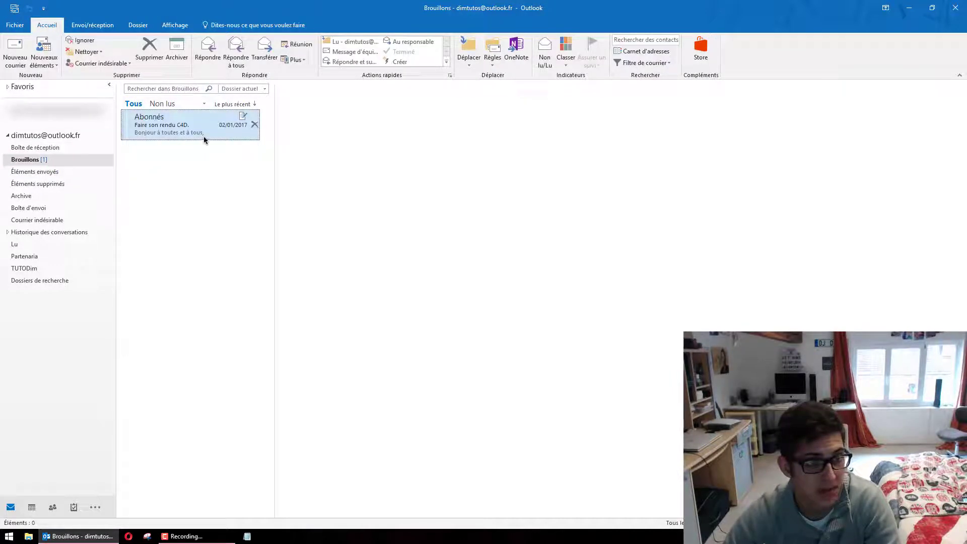
pyautogui.doubleClick(203, 136)
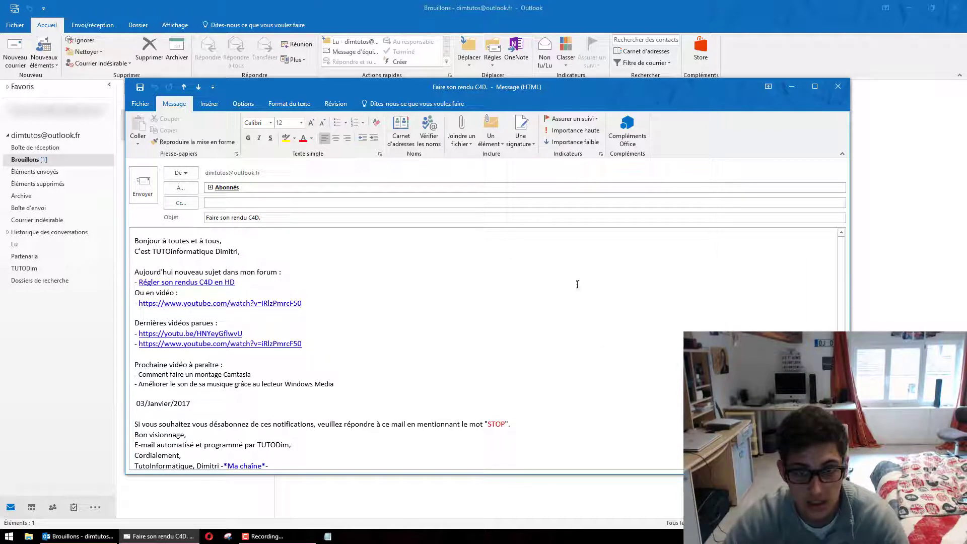
pyautogui.click(837, 87)
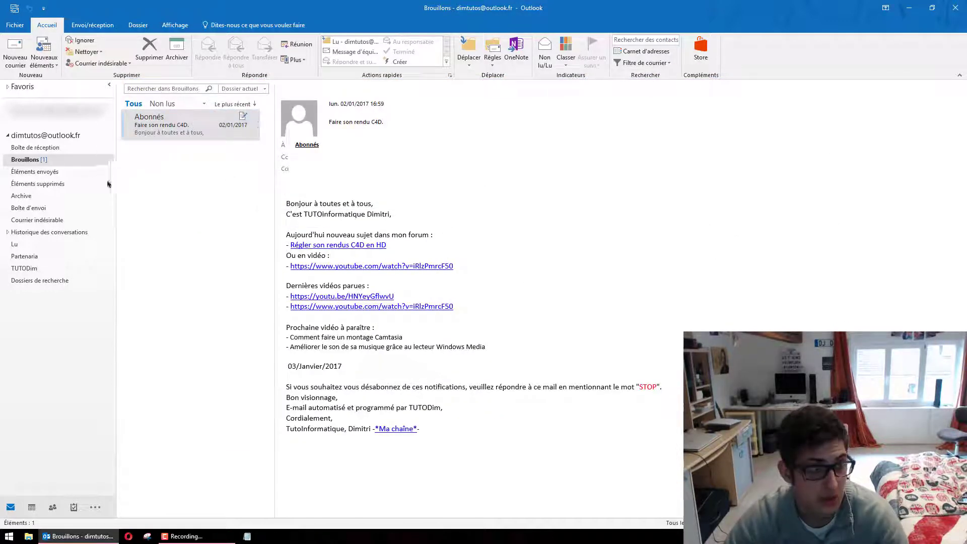
pyautogui.click(37, 147)
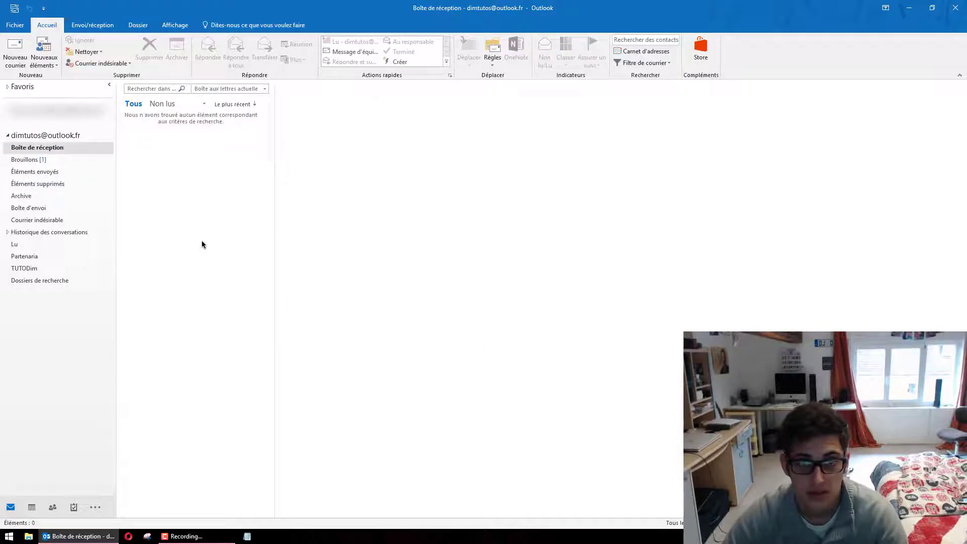